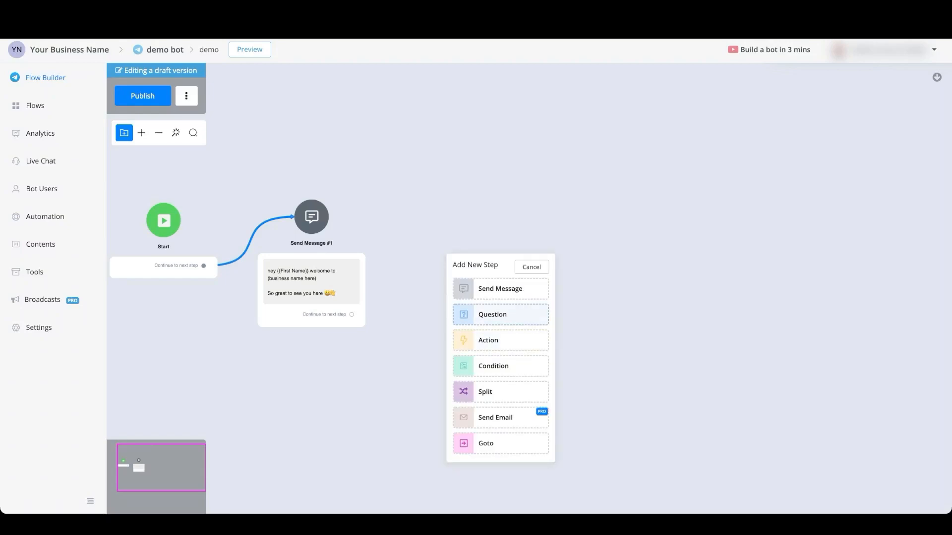
Add a Question step and place it level with Send Message #1, on its far side from Start.
click(500, 314)
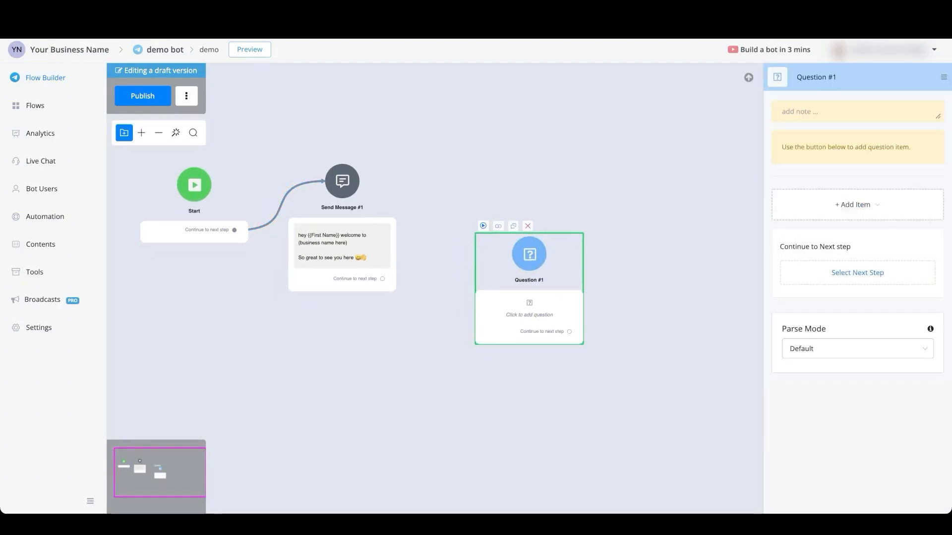
drag(529, 254, 501, 185)
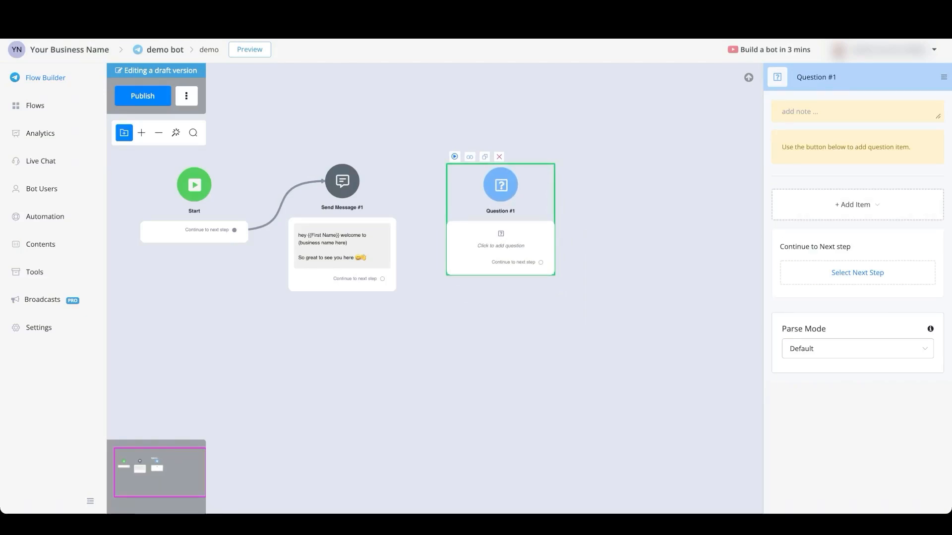
Add a Text item asking "ask question here" to Question #1 and save its response to user_response.
click(857, 205)
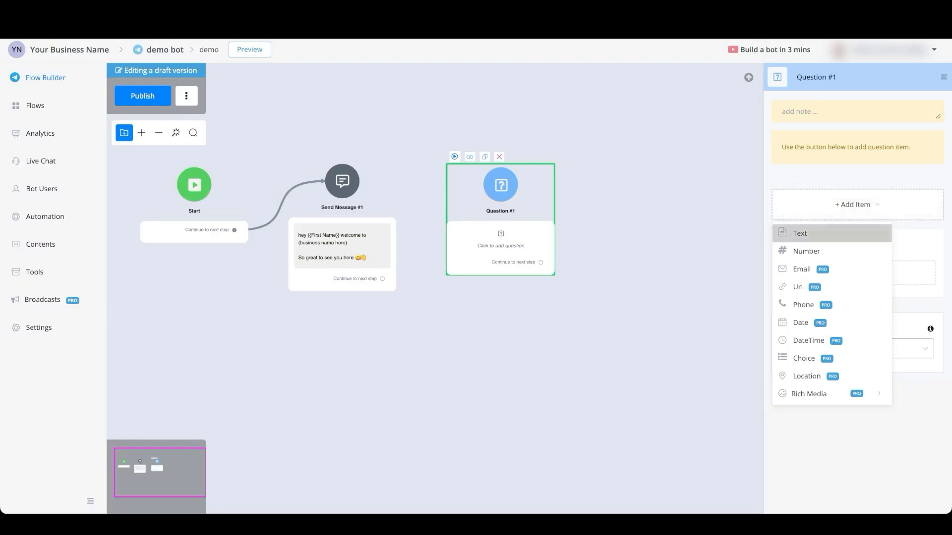
mouse_move(800, 233)
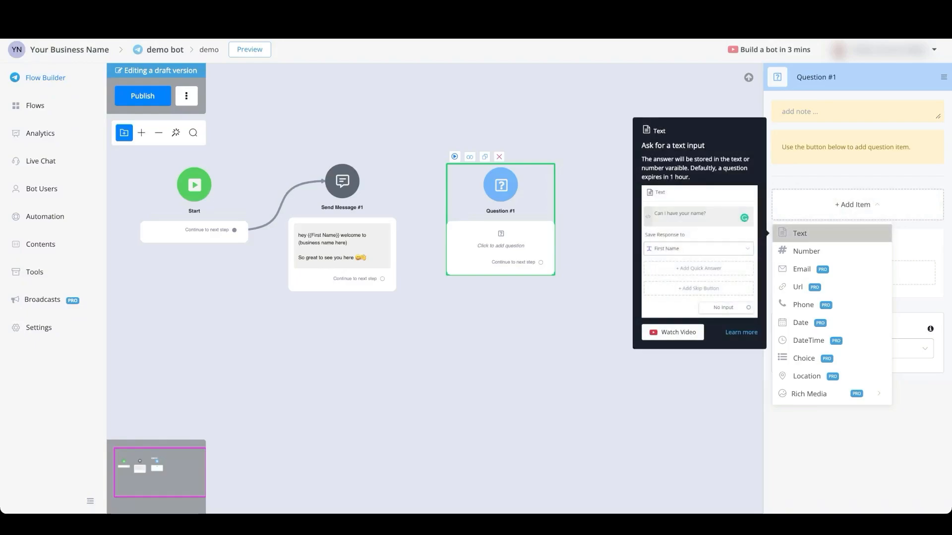
mouse_move(806, 251)
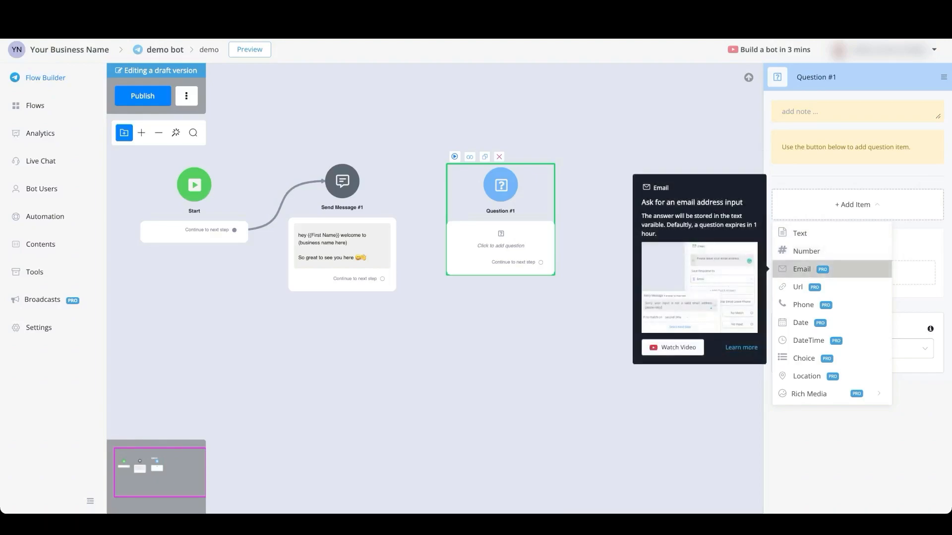
mouse_move(797, 287)
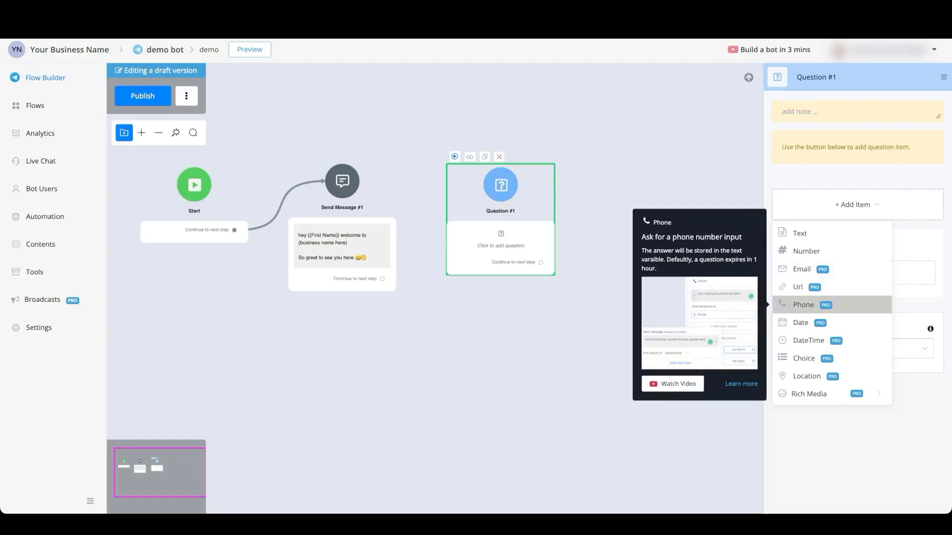
mouse_move(800, 322)
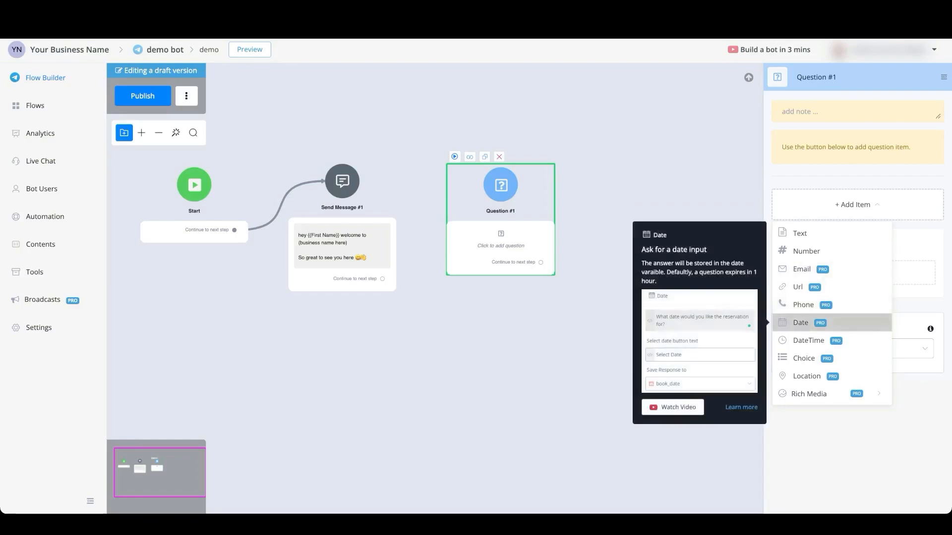
mouse_move(807, 340)
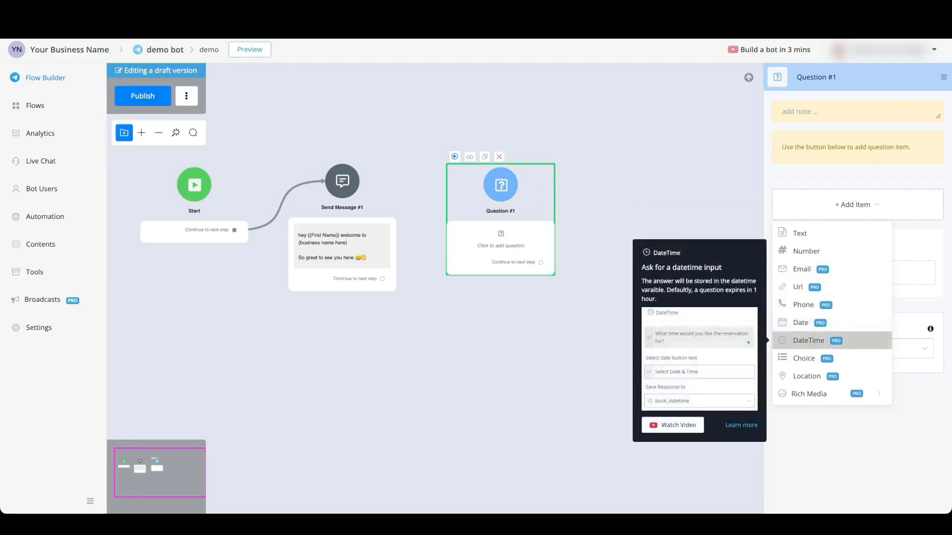
mouse_move(803, 358)
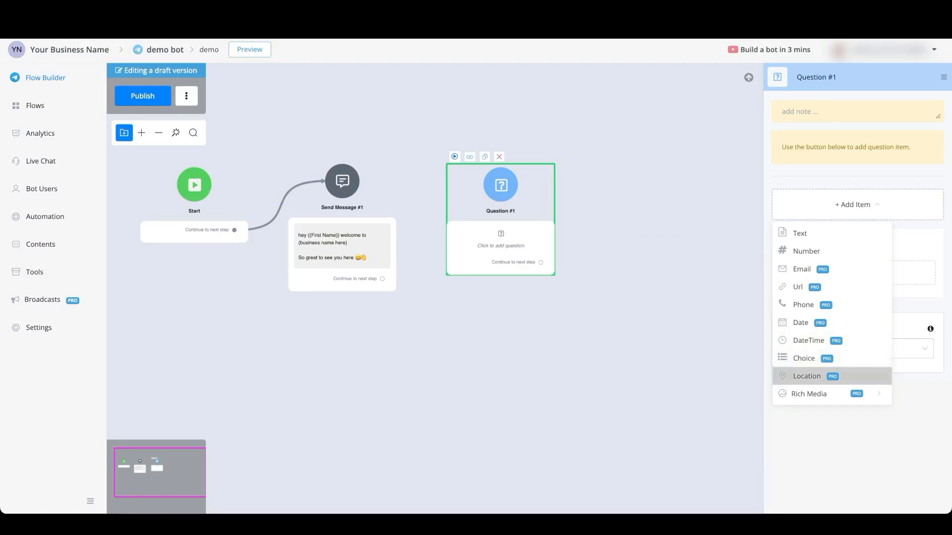
mouse_move(817, 394)
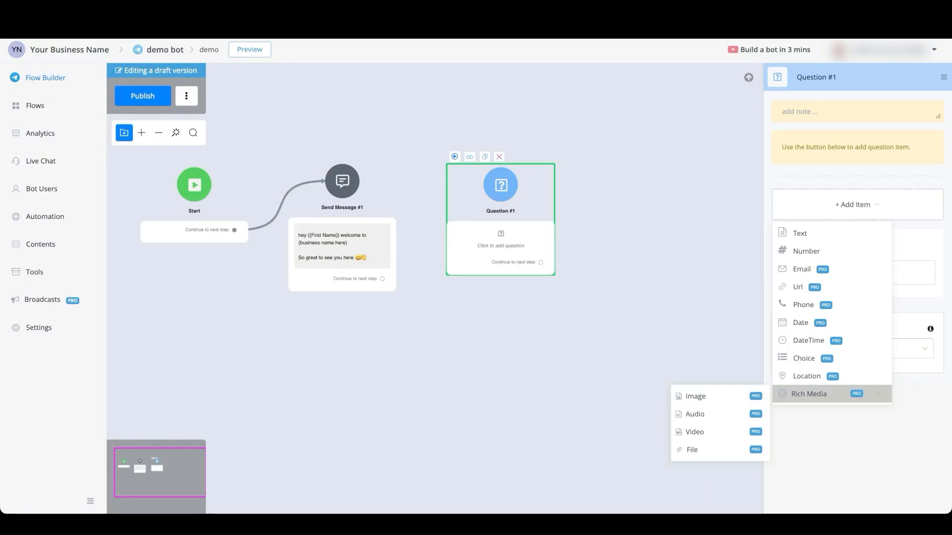
click(799, 234)
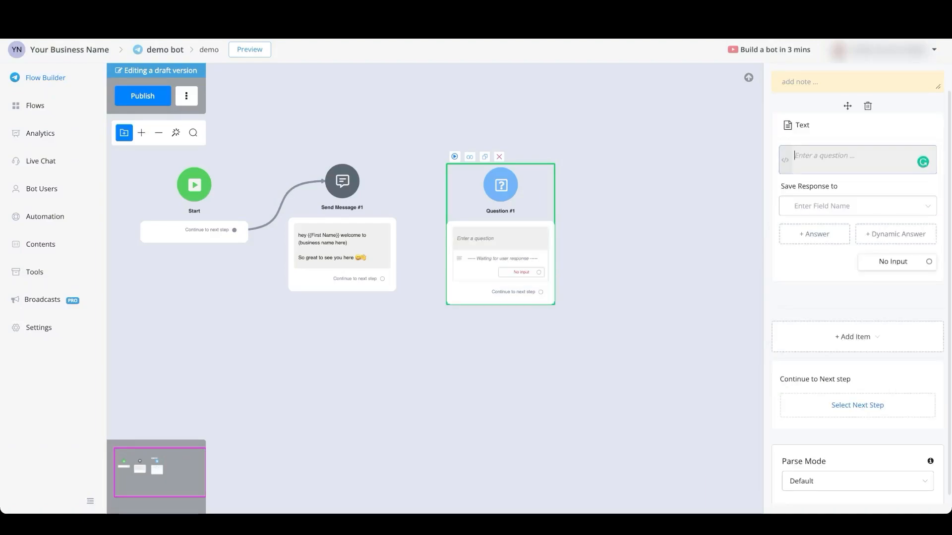
text(ask question here)
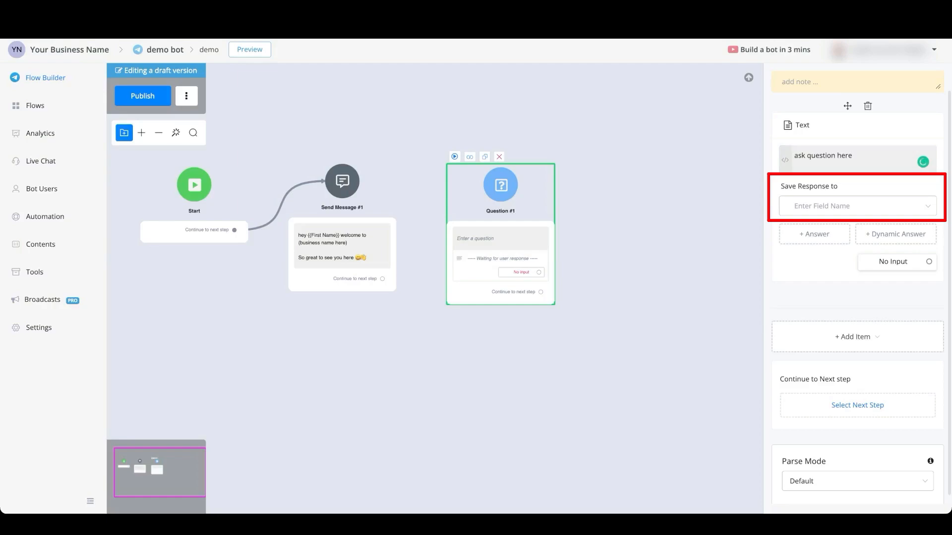
click(857, 207)
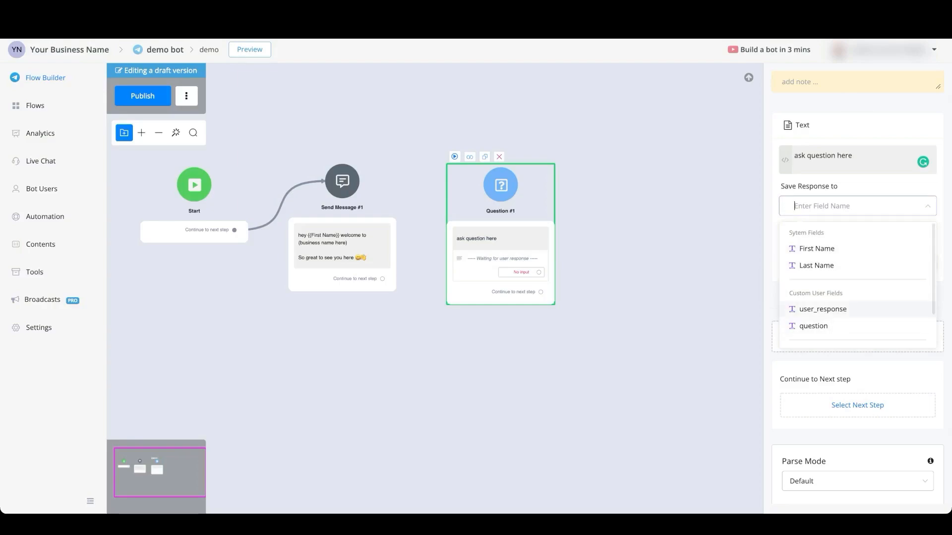
click(822, 309)
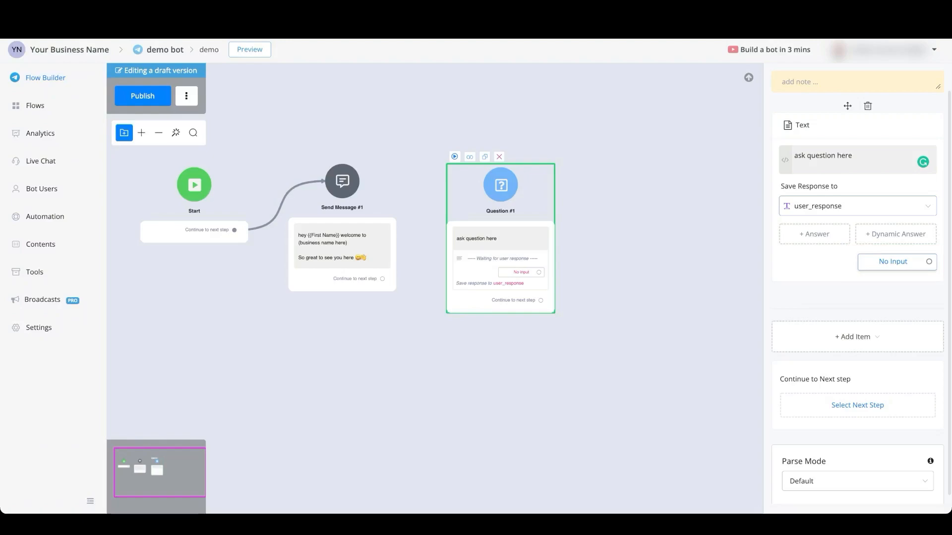
Set the user input expiry value for the question's No Input outcome to 4.
click(892, 261)
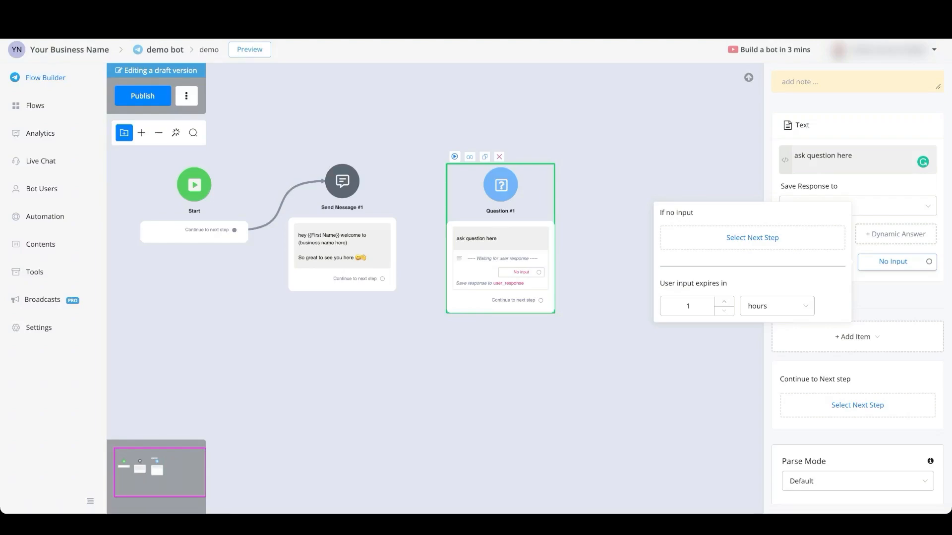
click(777, 307)
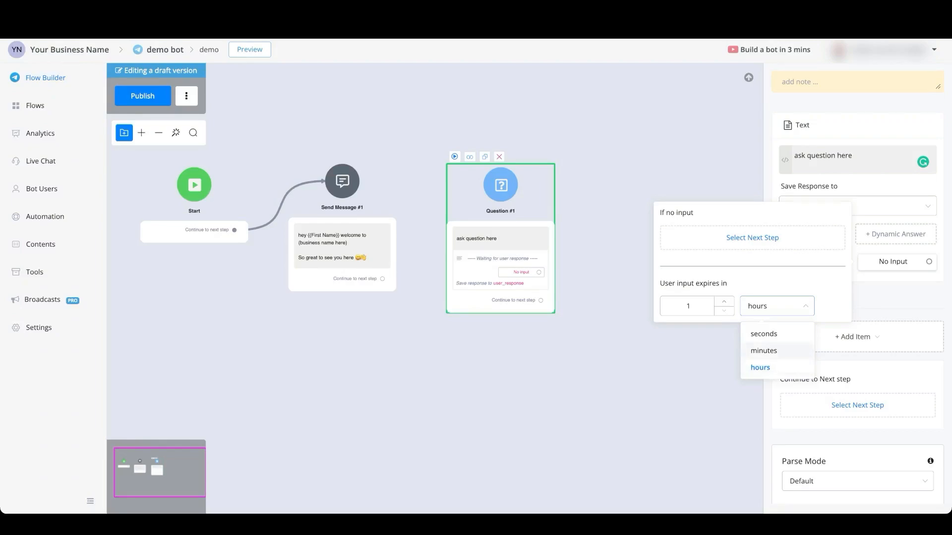
click(687, 306)
key(BackSpace)
text(4)
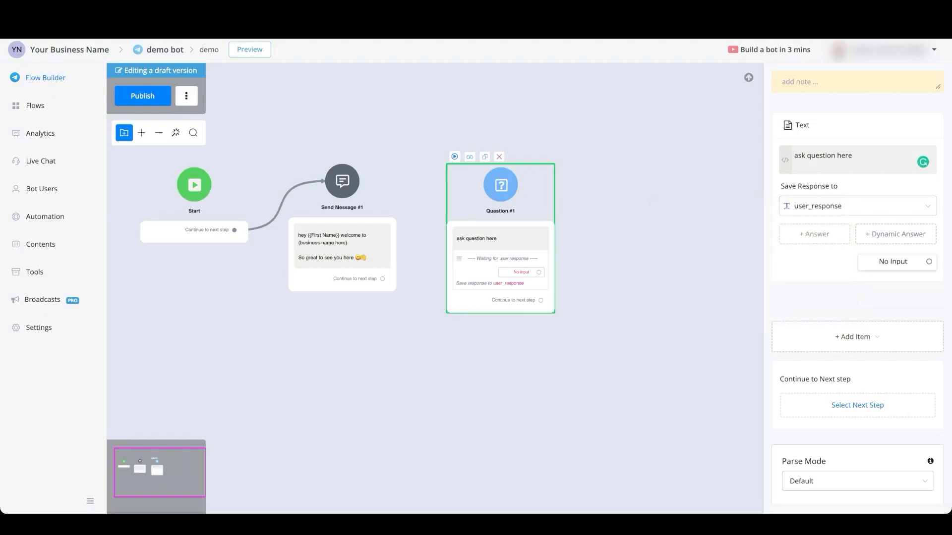
Add a Send Message step below Question #1, linked from the question's No Input outcome.
scroll(525, 284, up, 3)
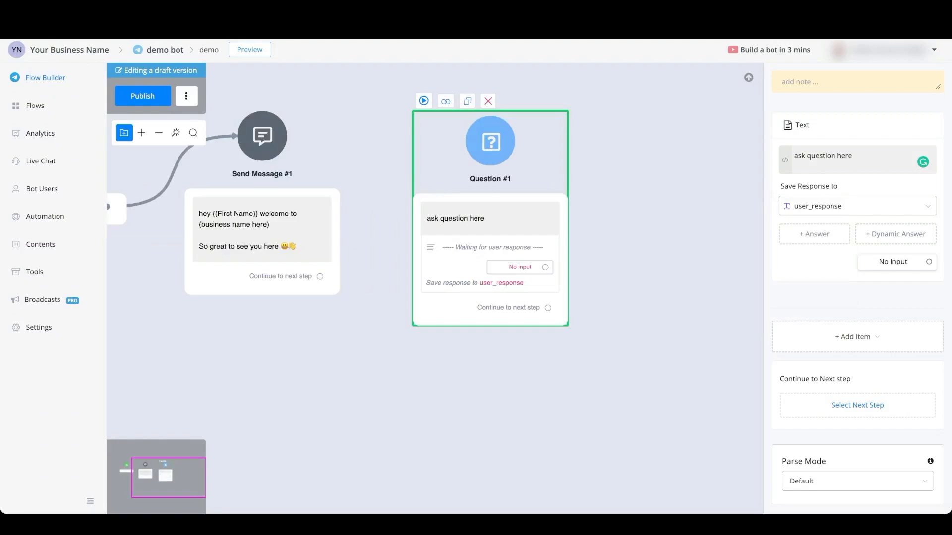
drag(545, 267, 419, 361)
click(441, 346)
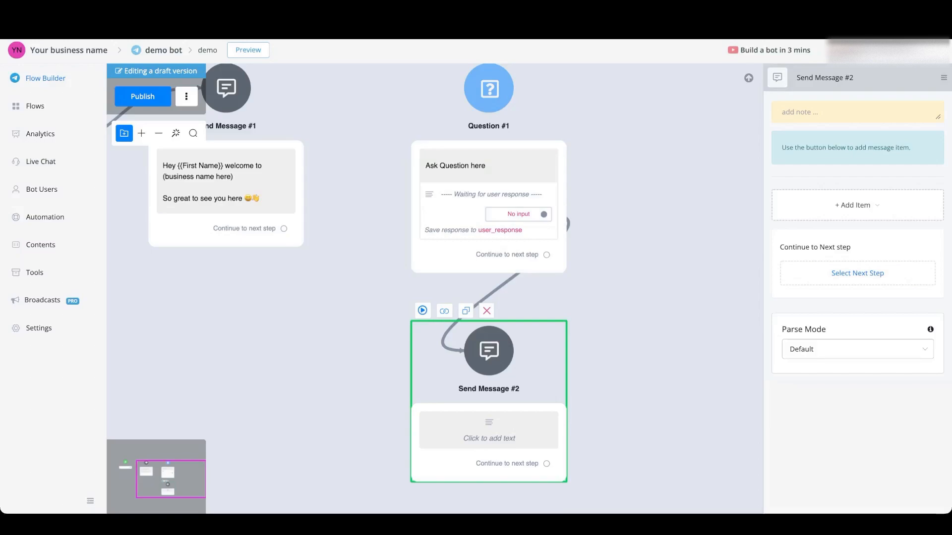
Replace the Text item in Question #1 with a Choice item.
click(488, 168)
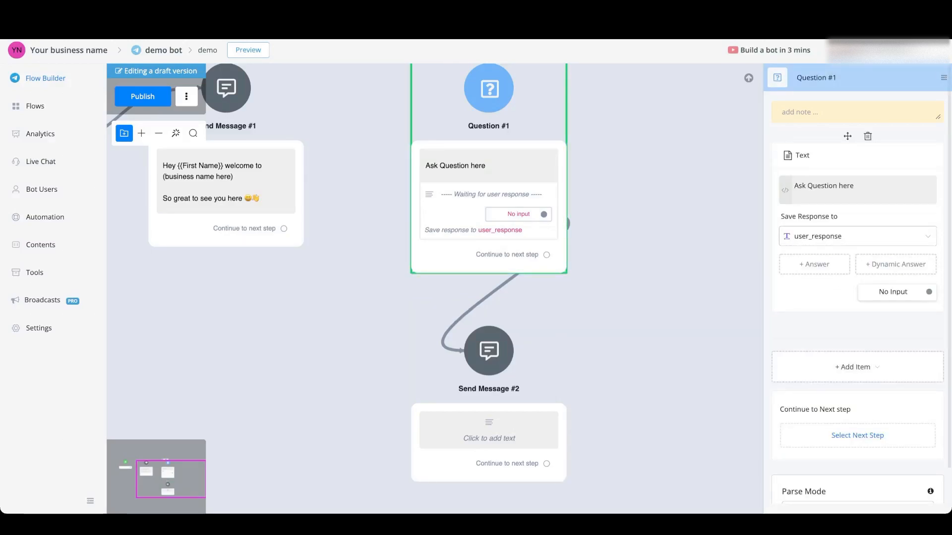
click(867, 136)
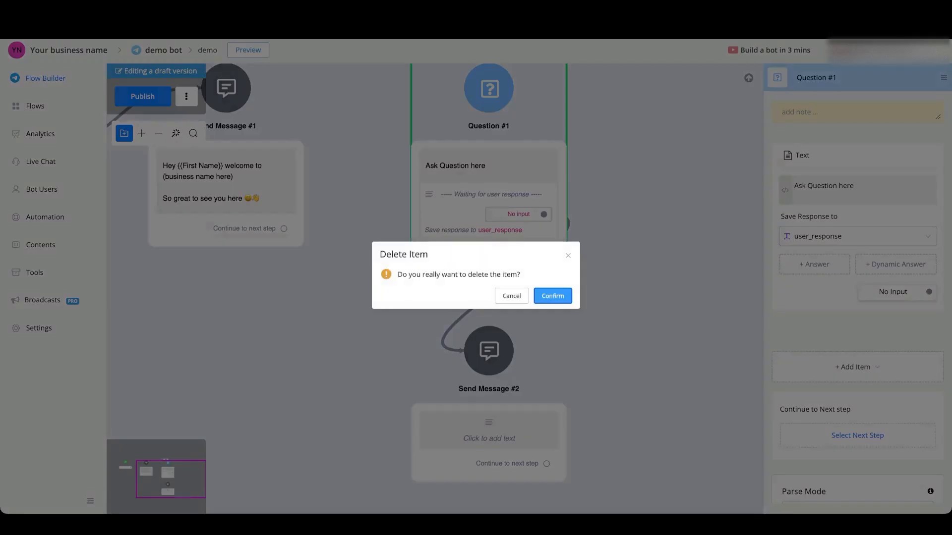
click(553, 295)
click(852, 205)
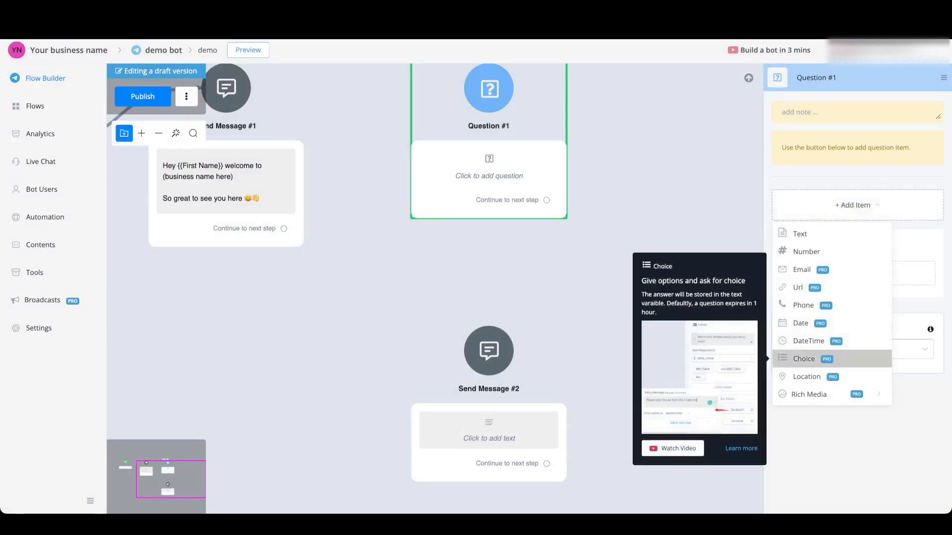
click(803, 358)
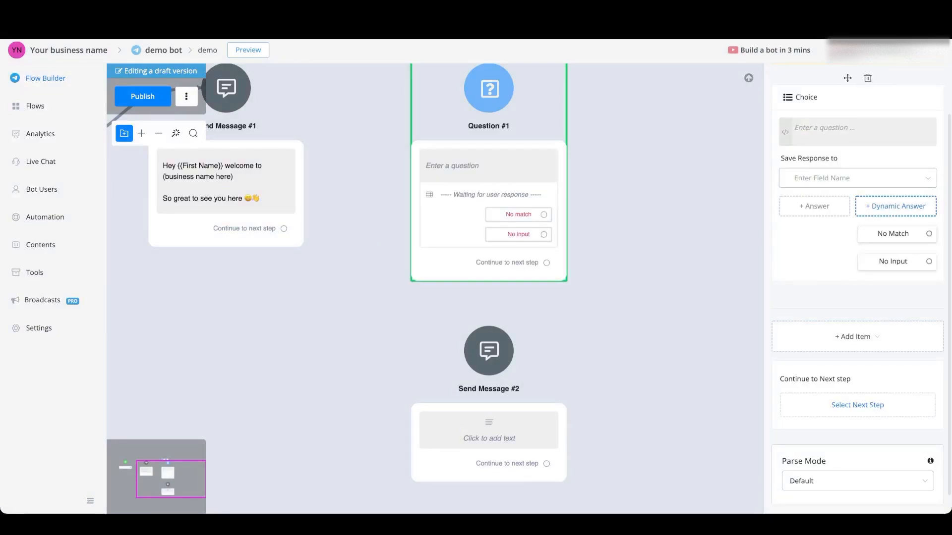
Set the Choice item's question to "Ask a question" and save its response to user_response.
click(856, 131)
text(Ask a question)
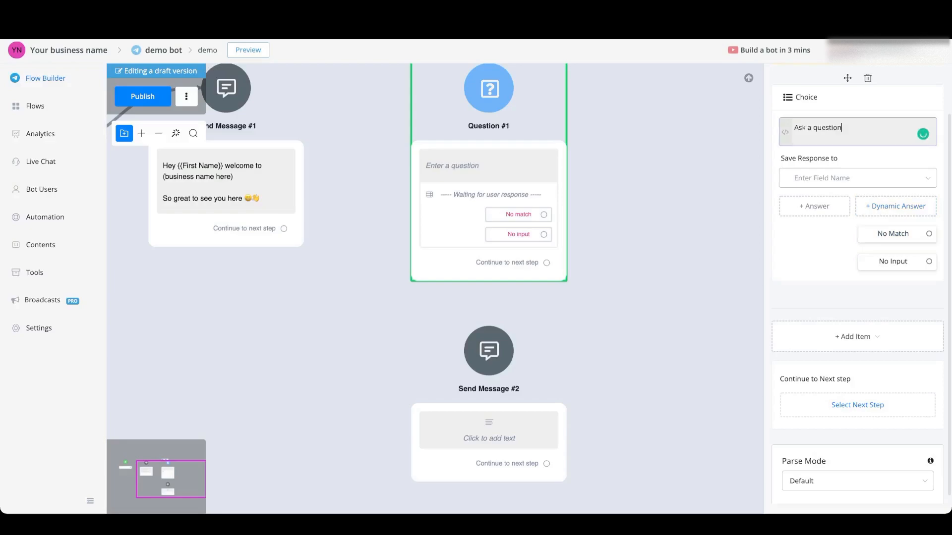
click(858, 177)
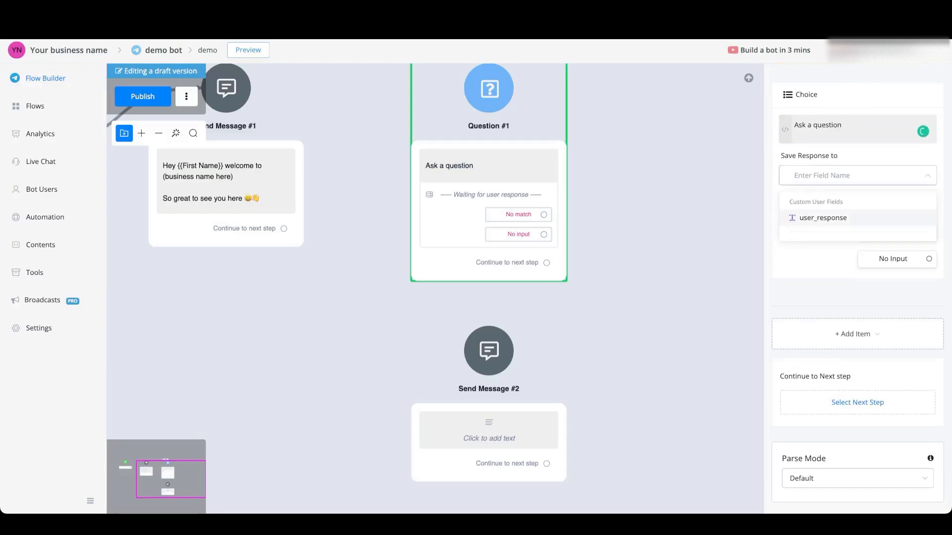
click(823, 217)
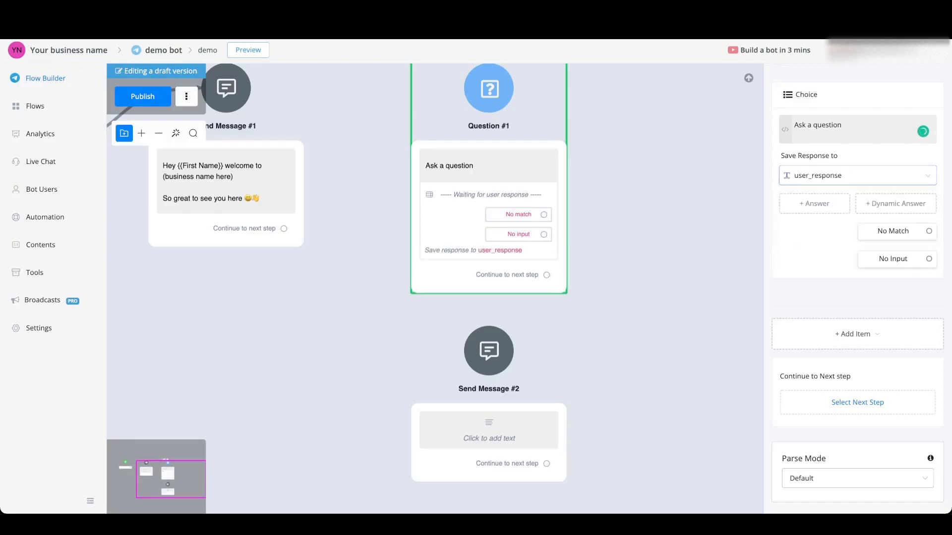
Add two answers to the Choice item, "Option 1" and "Option 2".
click(814, 203)
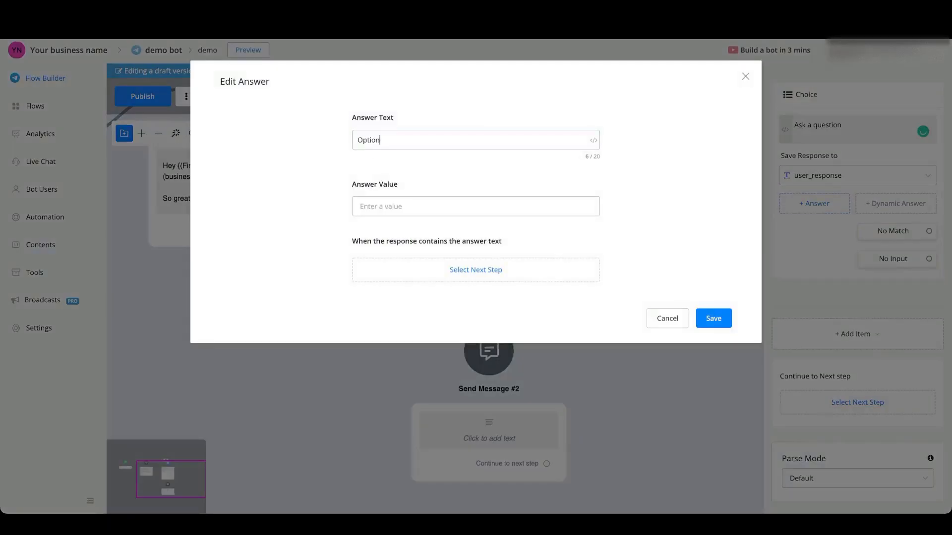
text(1)
click(714, 318)
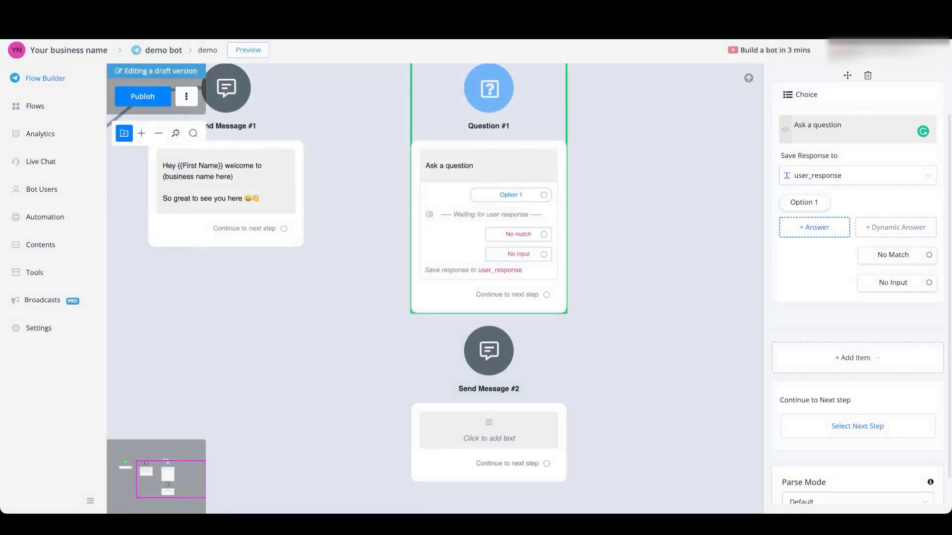
click(814, 227)
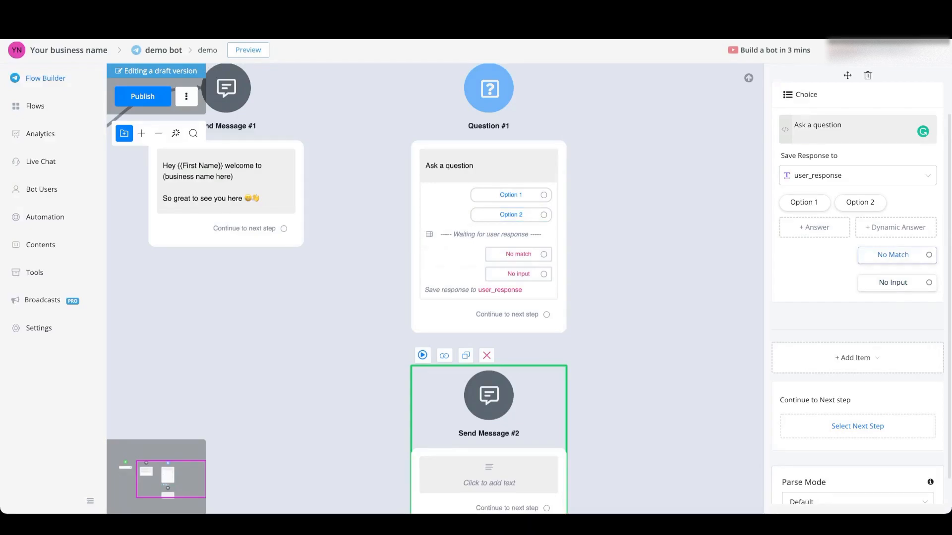
Set the No Match retry message to "It seems I was not able to catch your answer there. Please choose from the options given".
click(893, 255)
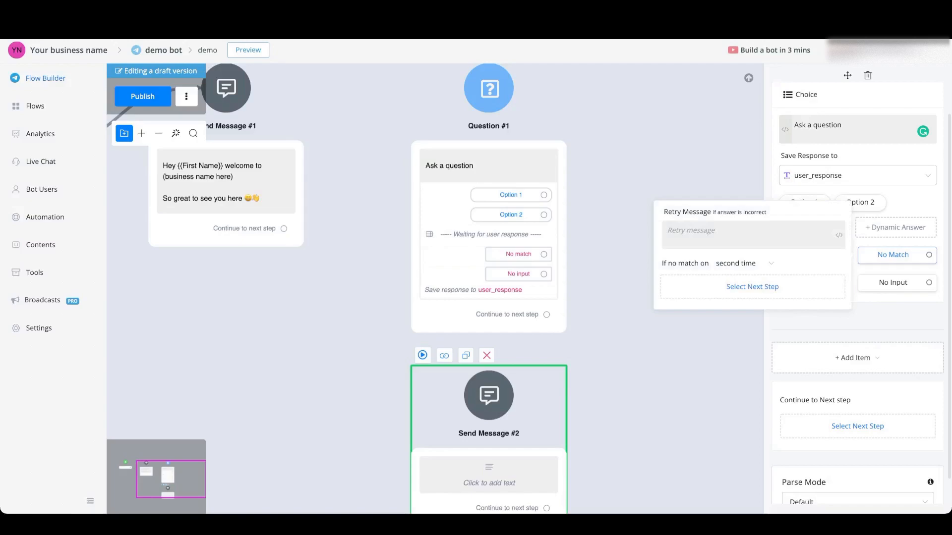
click(748, 234)
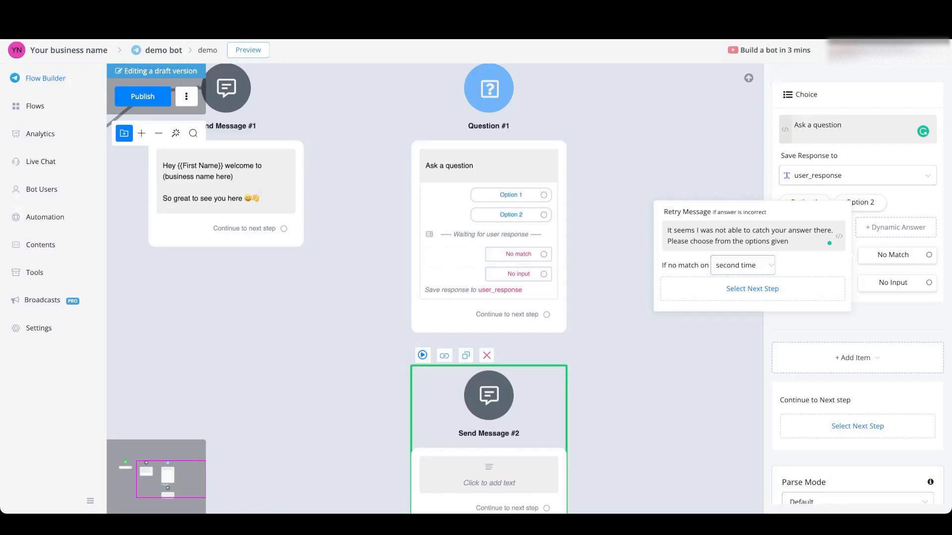
click(742, 266)
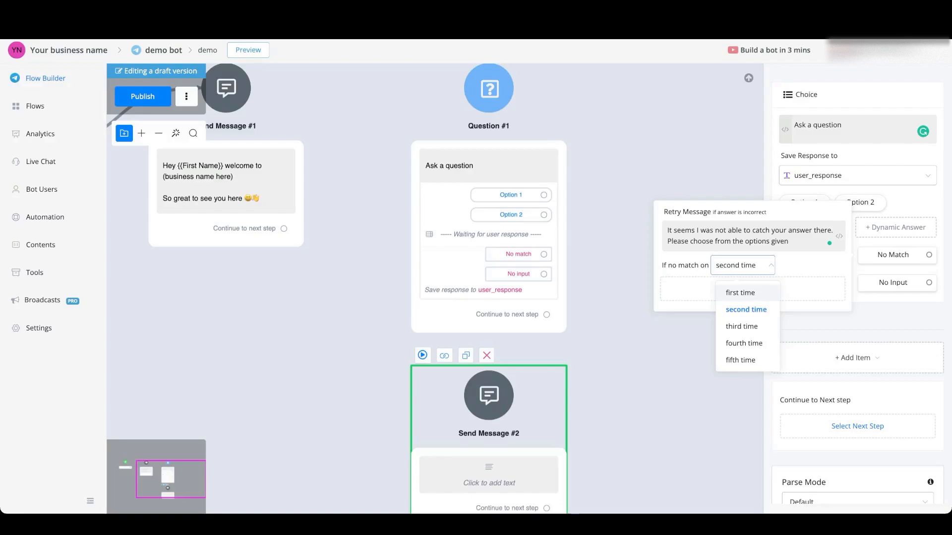
click(743, 266)
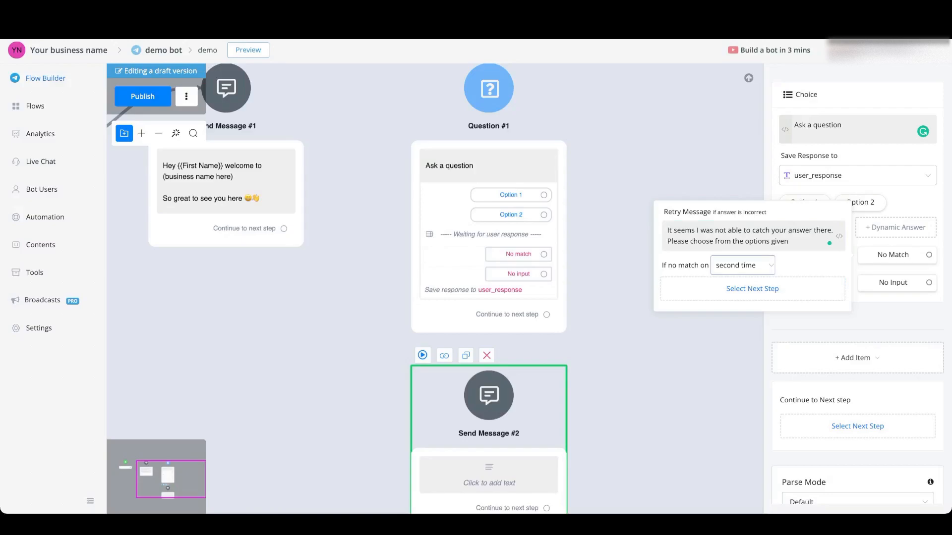
click(689, 356)
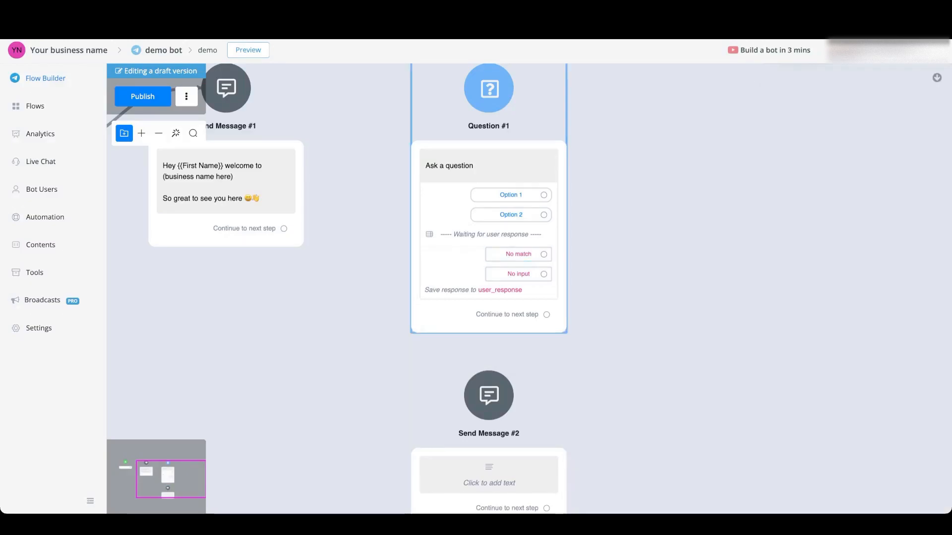
Connect the No Match outcome of Question #1 to Send Message #2.
drag(544, 255, 489, 394)
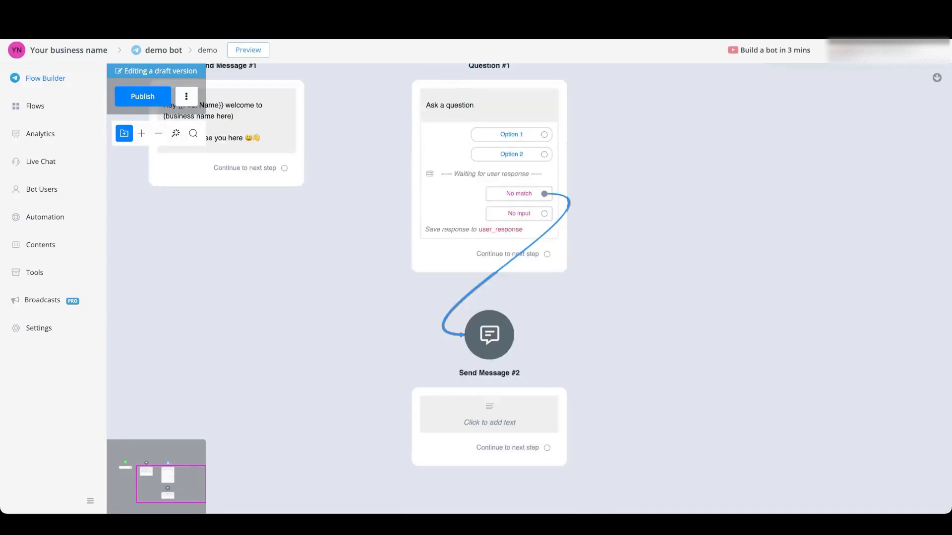